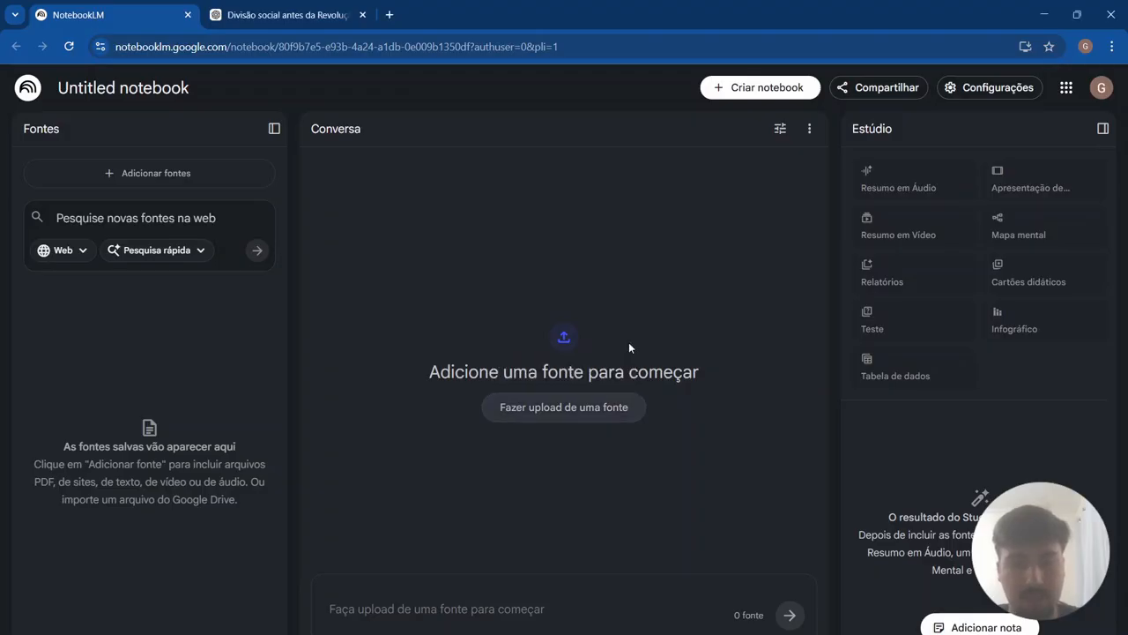
Add the five French Revolution article links from the ChatGPT report to the notebook as website sources.
{"action": "left_click", "coordinate": [564, 412]}
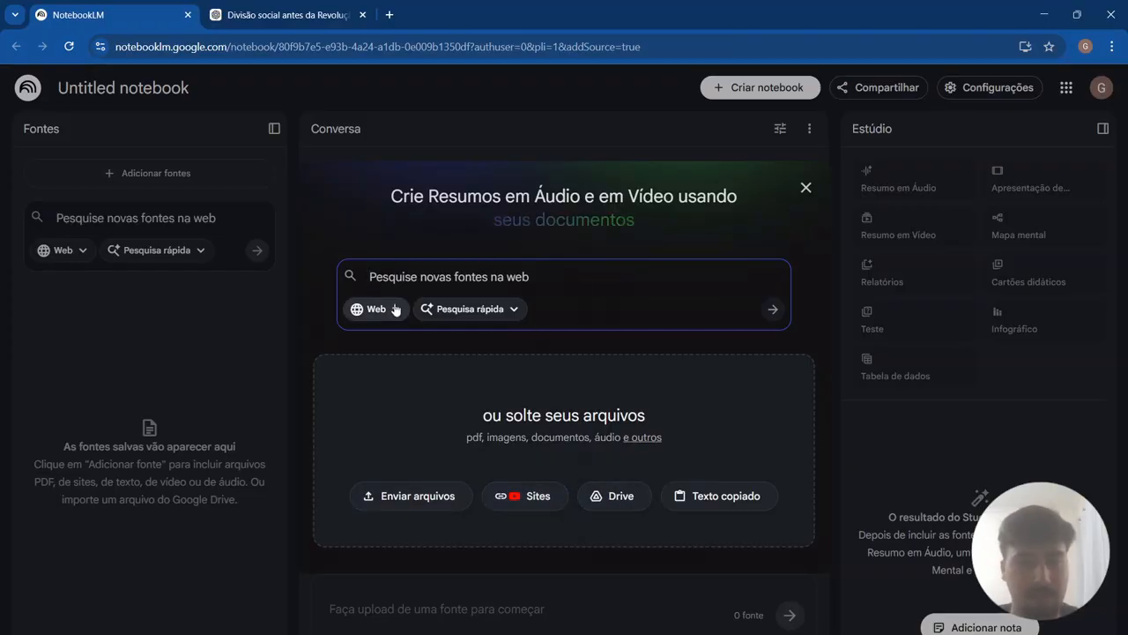
{"action": "left_click", "coordinate": [495, 311]}
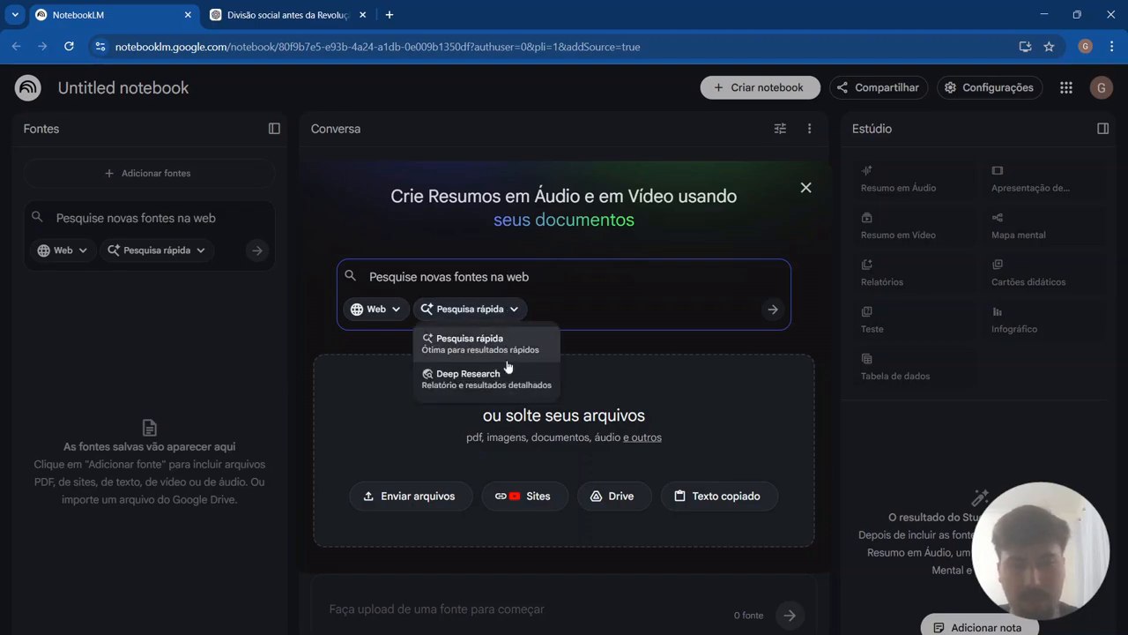
{"action": "left_click", "coordinate": [609, 385]}
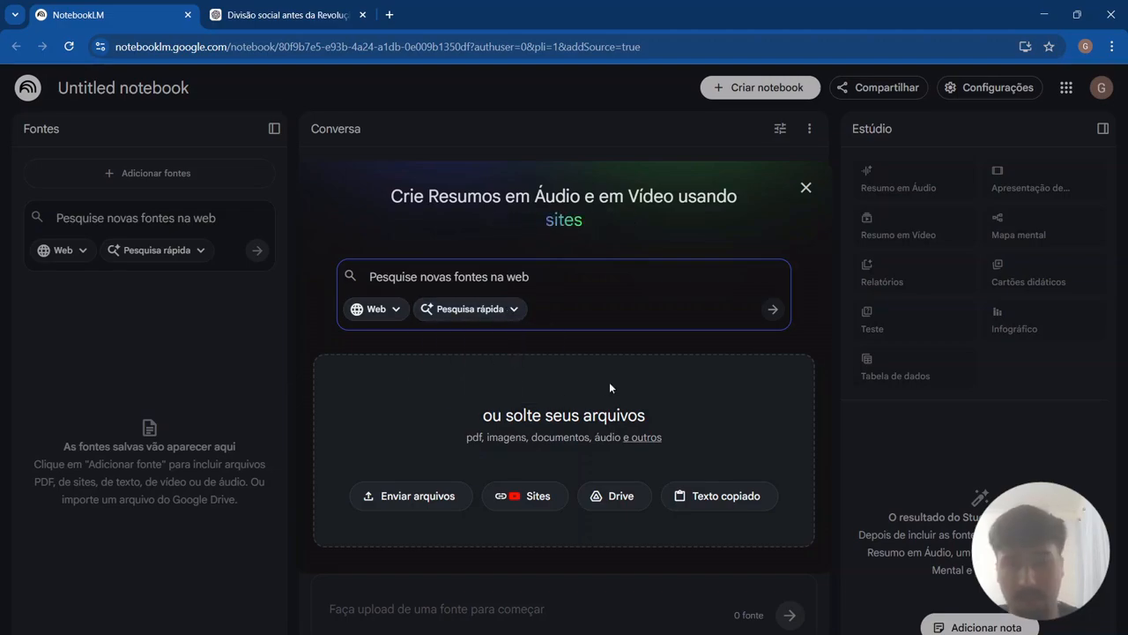
{"action": "left_click", "coordinate": [540, 499]}
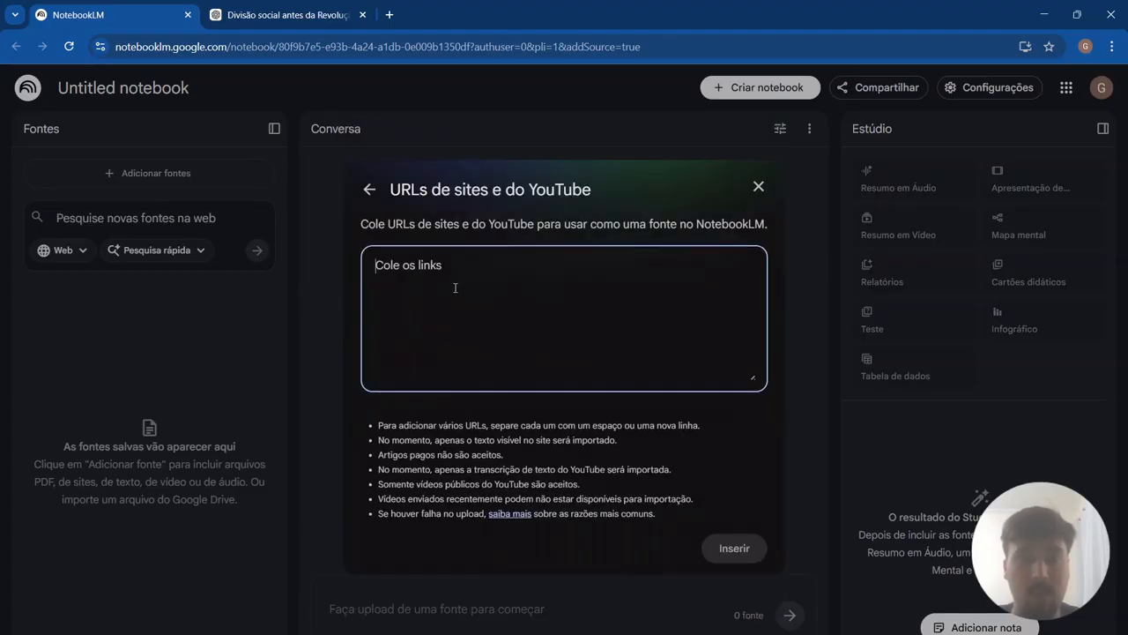
{"action": "left_click", "coordinate": [291, 15]}
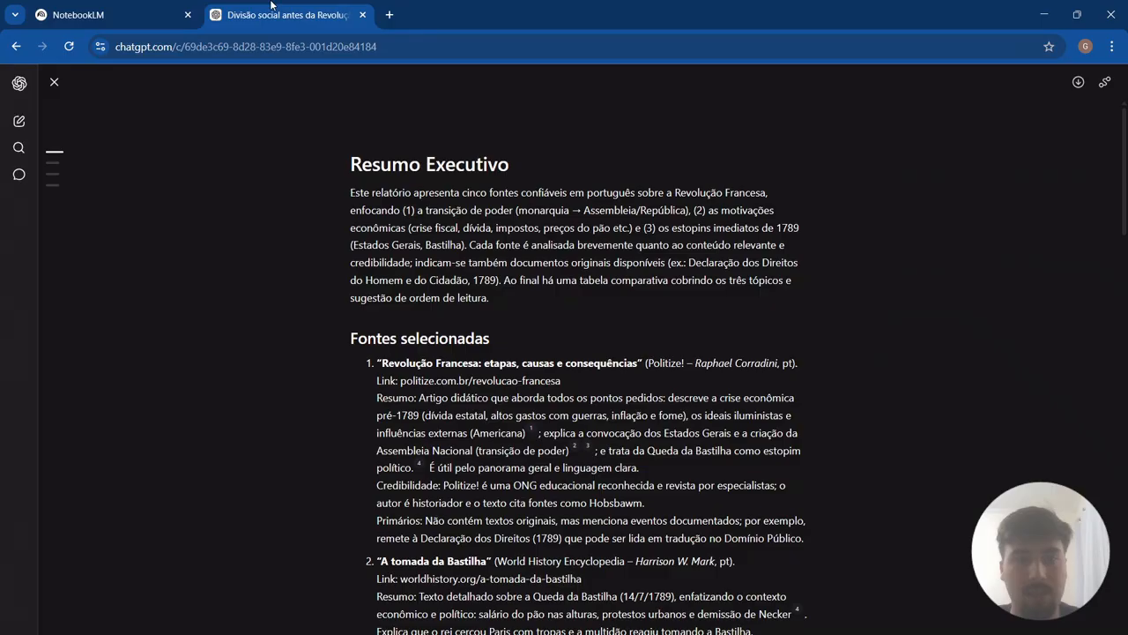
{"action": "scroll", "coordinate": [467, 193], "scroll_direction": "down", "scroll_amount": 1}
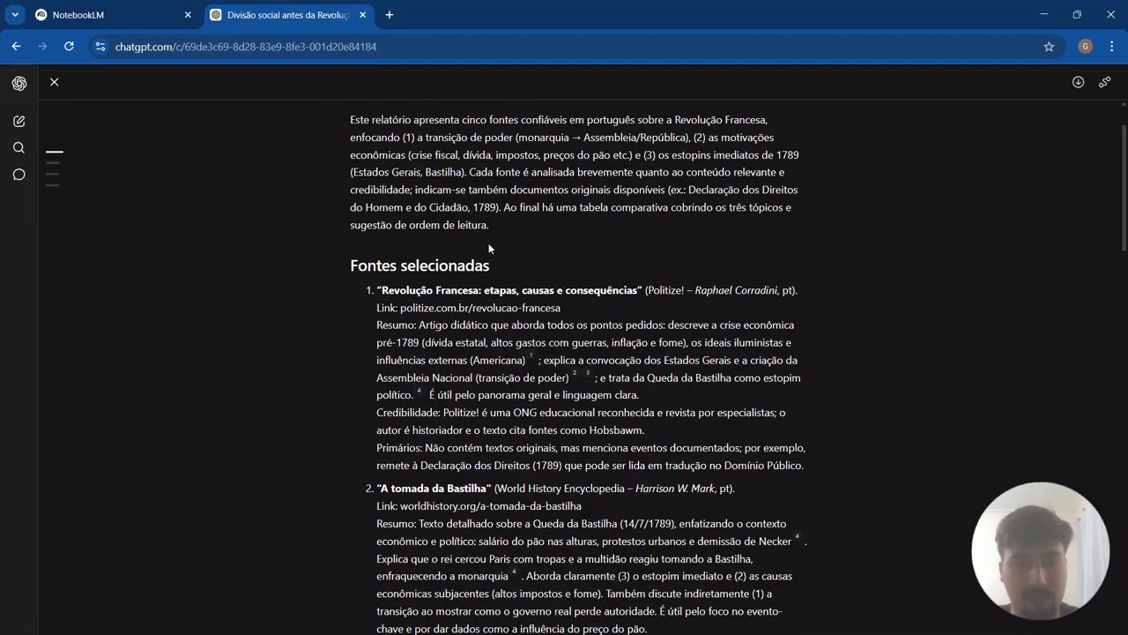
{"action": "scroll", "coordinate": [559, 394], "scroll_direction": "down", "scroll_amount": 1}
{"action": "scroll", "coordinate": [555, 465], "scroll_direction": "up", "scroll_amount": 1}
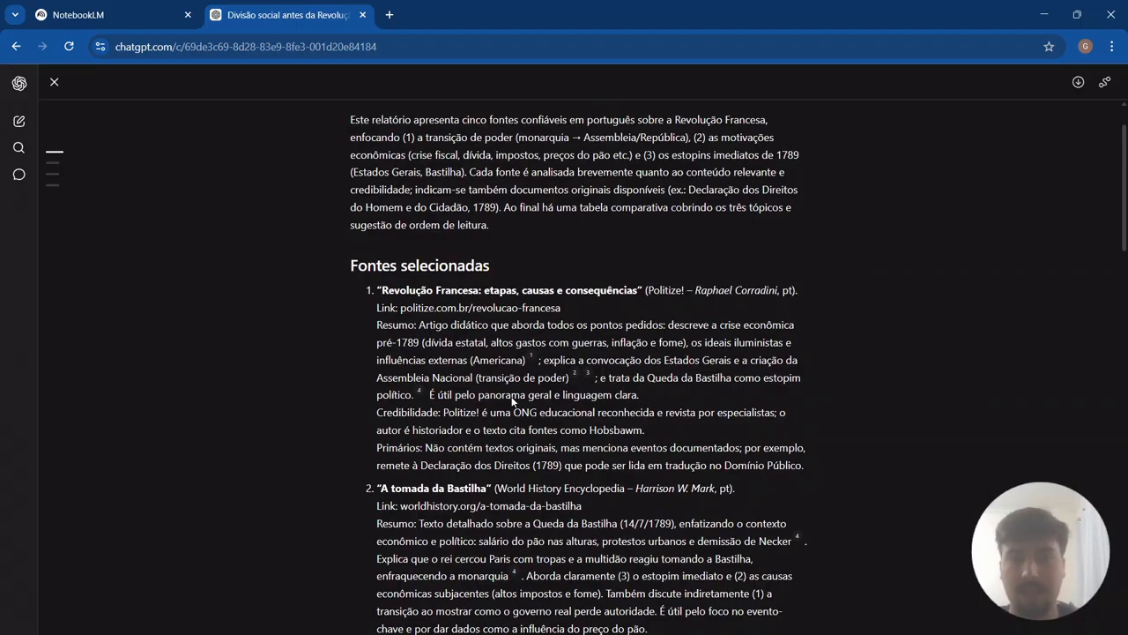
{"action": "key", "text": "ctrl+shift+Tab"}
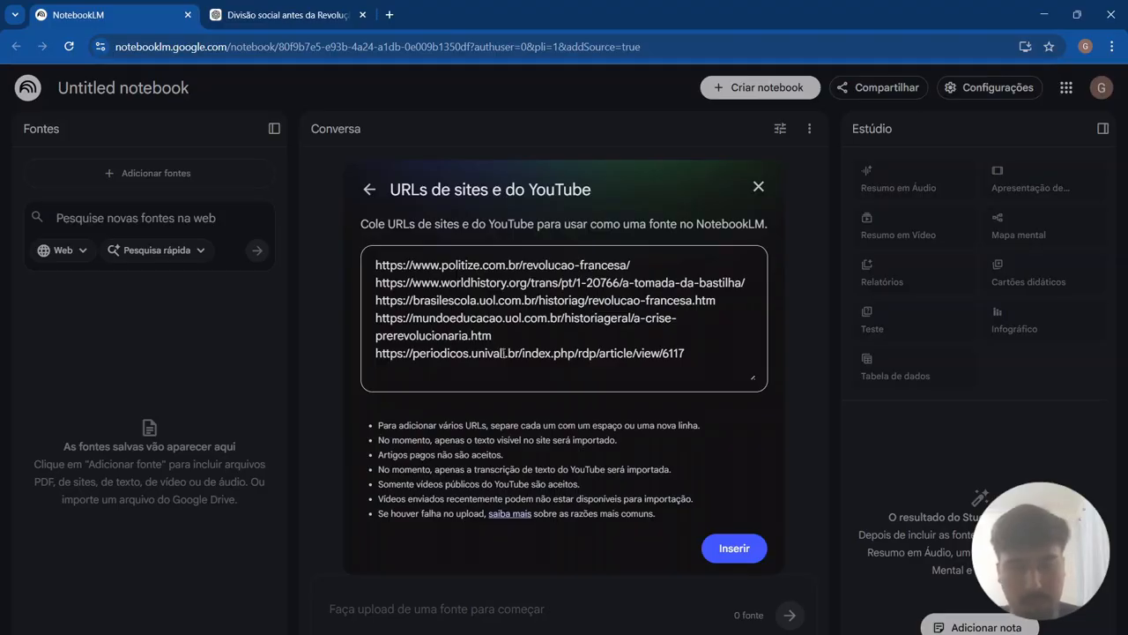
{"action": "left_click", "coordinate": [741, 551]}
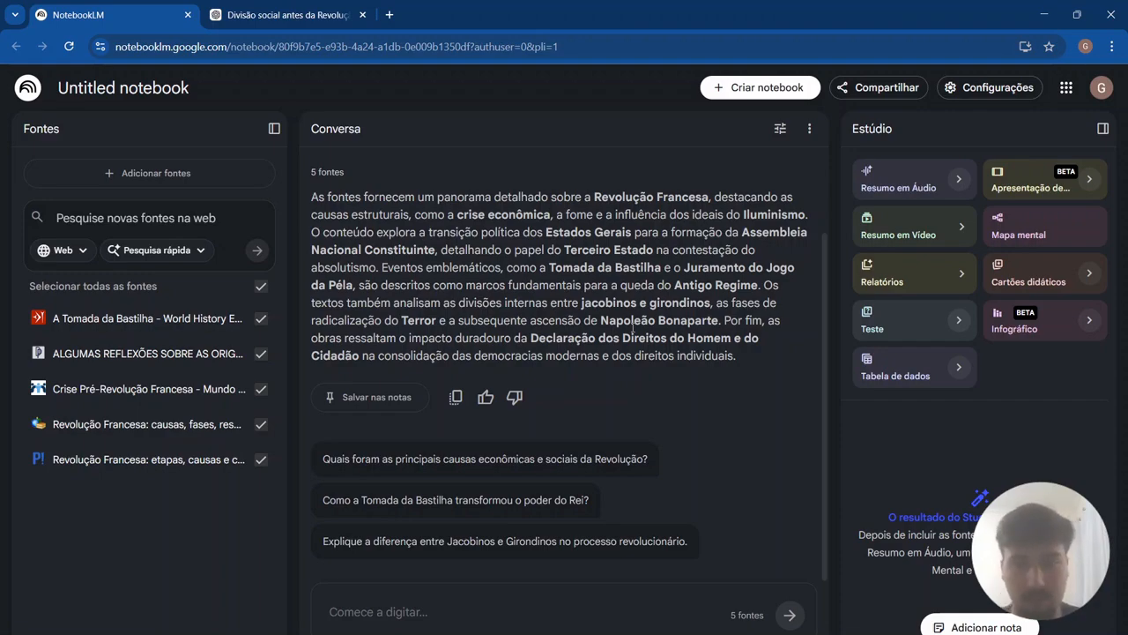
Read through the generated overview of the sources and the suggested questions in the conversation.
{"action": "scroll", "coordinate": [573, 300], "scroll_direction": "up", "scroll_amount": 1}
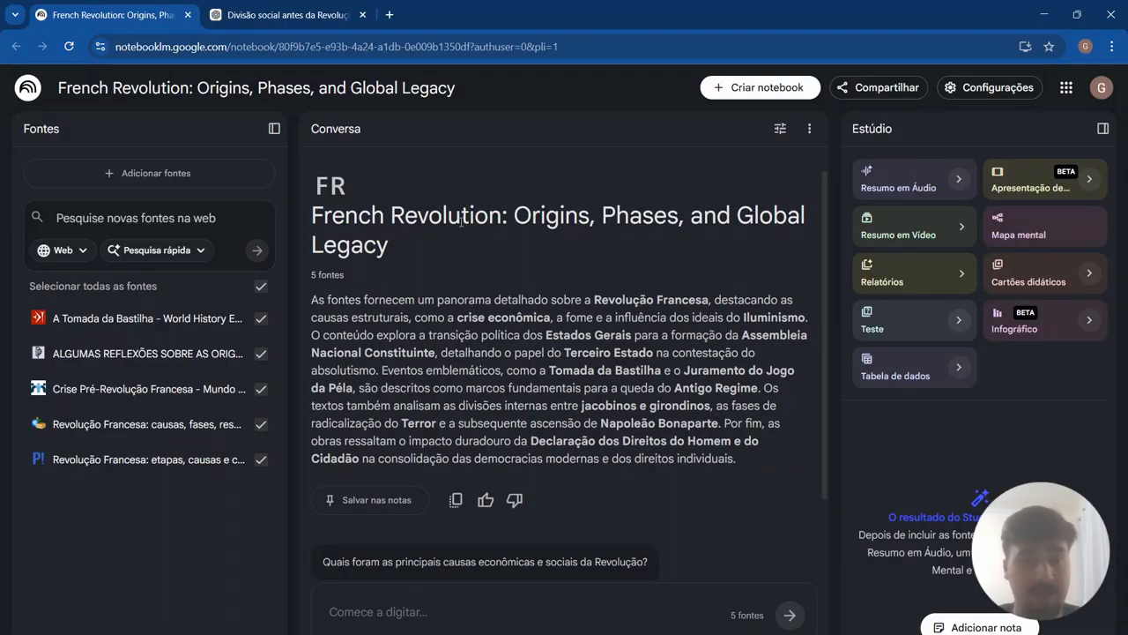
{"action": "scroll", "coordinate": [449, 220], "scroll_direction": "down", "scroll_amount": 1}
{"action": "scroll", "coordinate": [476, 216], "scroll_direction": "up", "scroll_amount": 1}
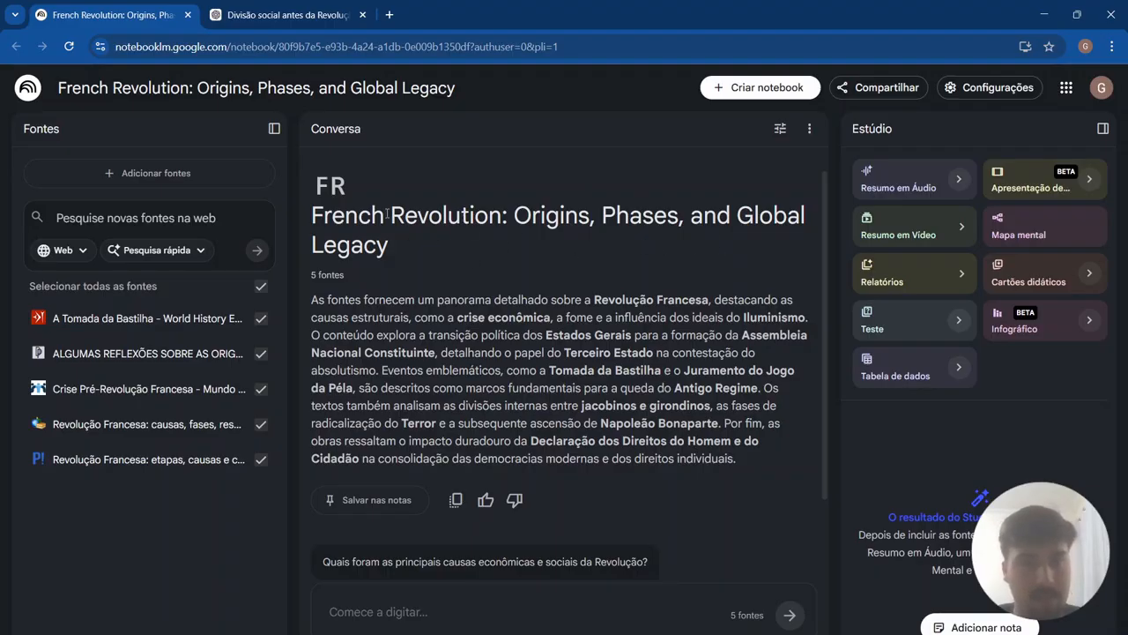
{"action": "scroll", "coordinate": [484, 244], "scroll_direction": "down", "scroll_amount": 2}
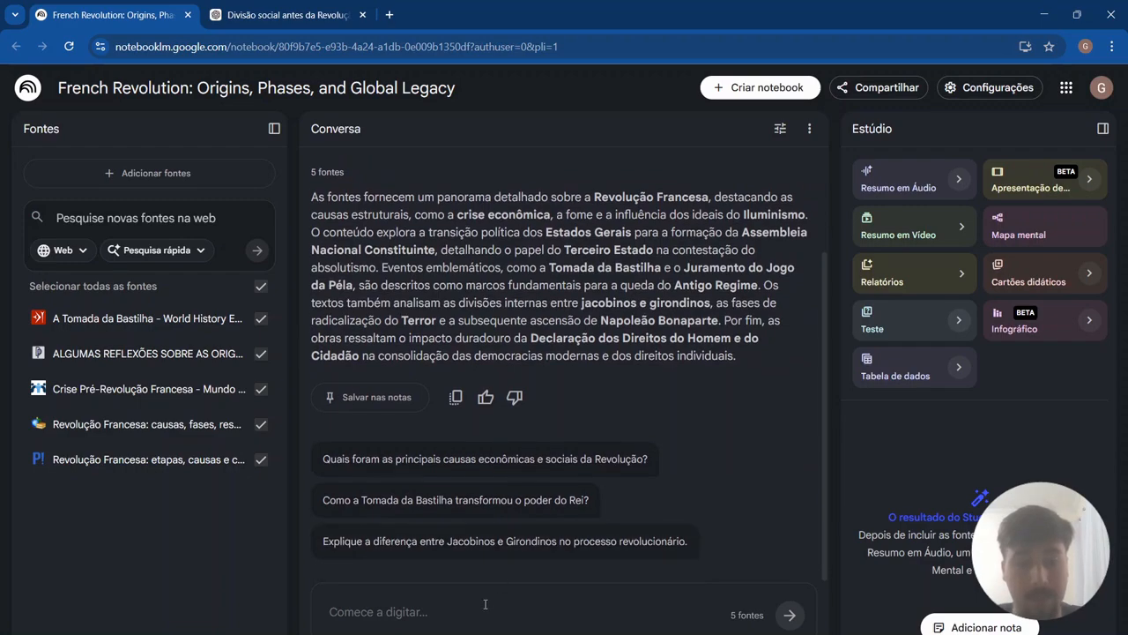
{"action": "scroll", "coordinate": [660, 420], "scroll_direction": "up", "scroll_amount": 1}
{"action": "scroll", "coordinate": [660, 418], "scroll_direction": "down", "scroll_amount": 1}
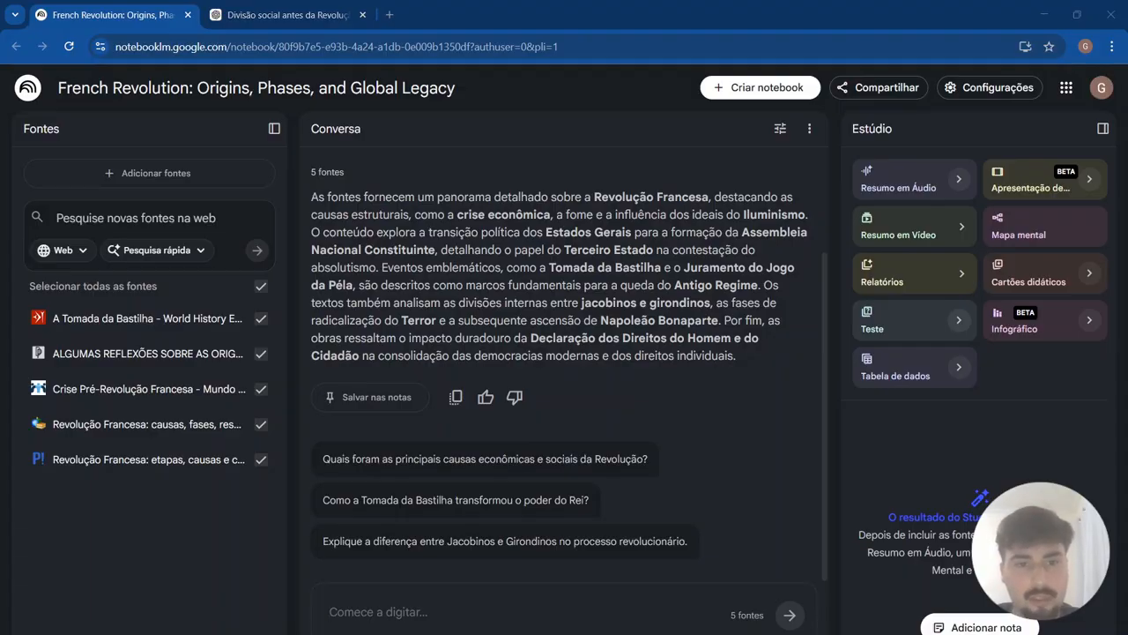
Ask in Portuguese for a brief explanation, based only on the added links, of what made the people storm the Bastille, citing sources at the end.
{"action": "left_click", "coordinate": [679, 625]}
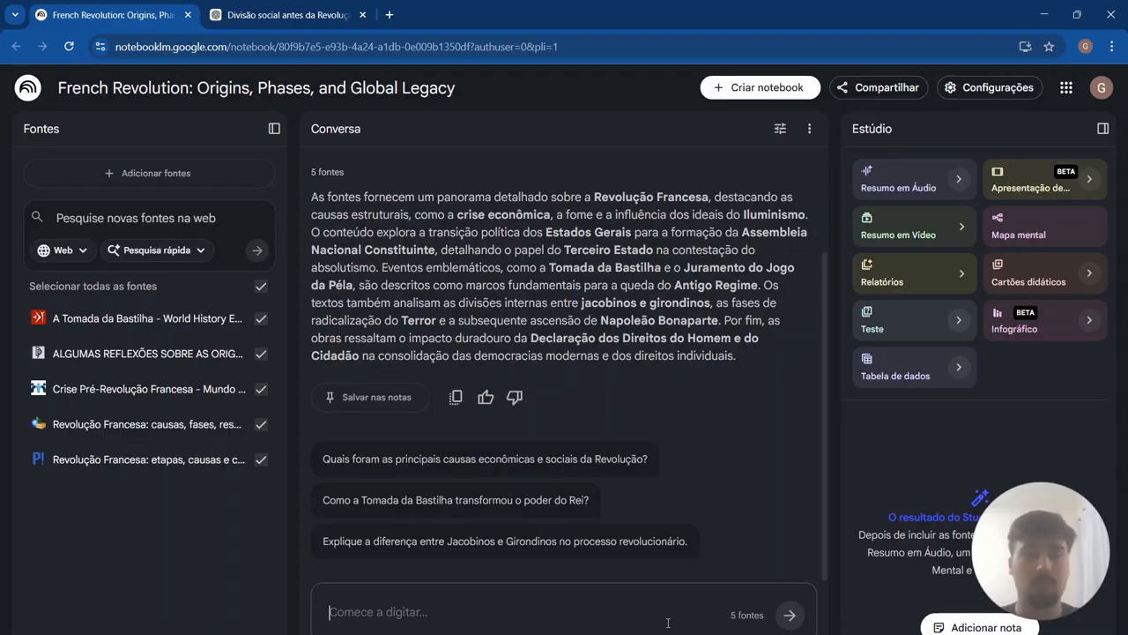
{"action": "type", "text": "Com base exclusivamente nos links que eu adicionei, me explique de forma resumida qual foi o principal estopim que fez o povo invadir a Bastilha? Por favor, cite as fontes ao final."}
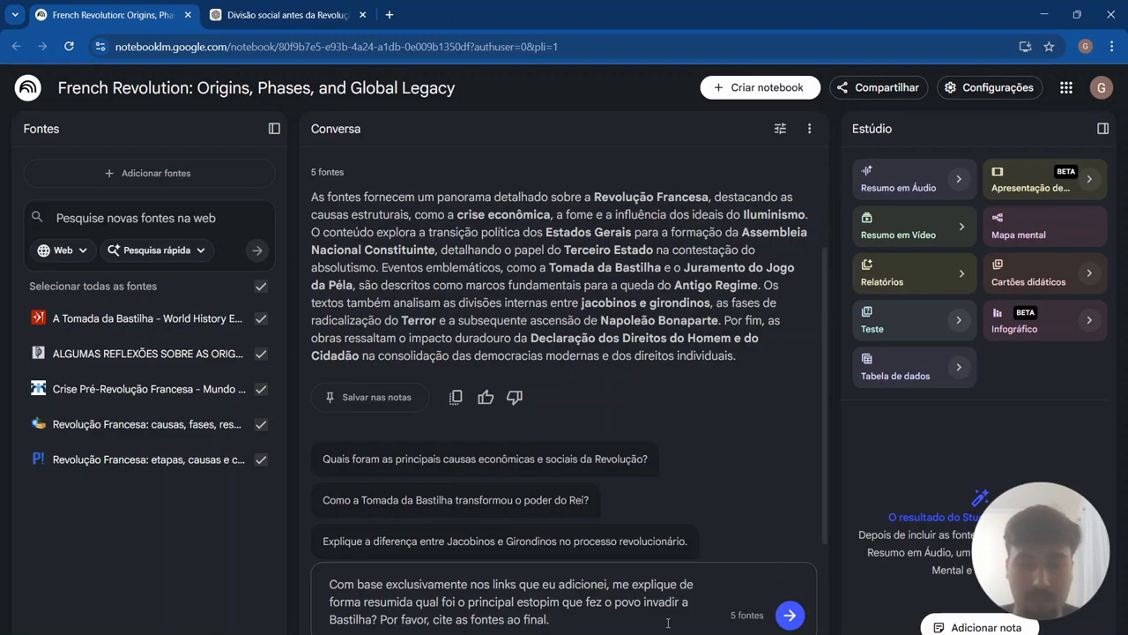
{"action": "scroll", "coordinate": [684, 466], "scroll_direction": "down", "scroll_amount": 1}
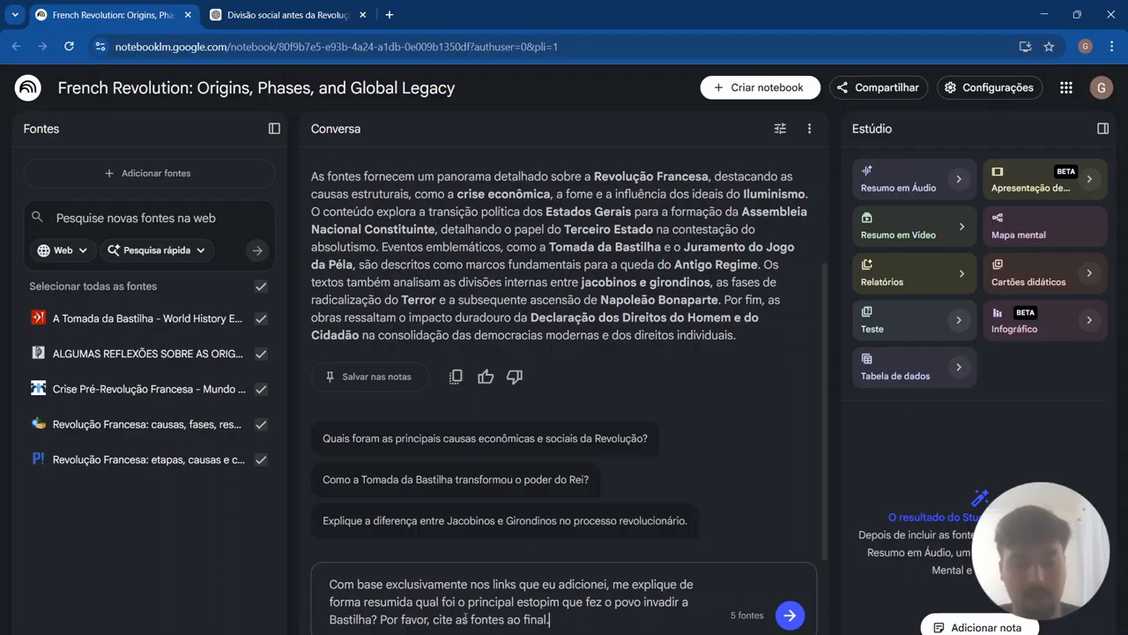
{"action": "left_click", "coordinate": [788, 615]}
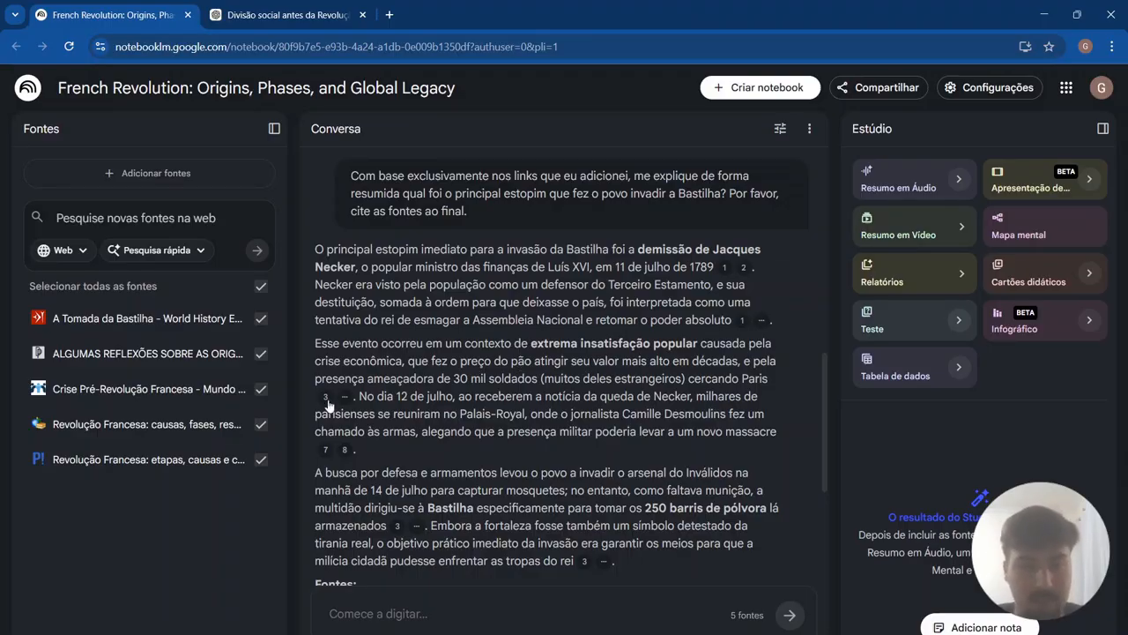
Examine the answer about the Bastille, including its numbered citations, their source excerpts and the closing source list.
{"action": "mouse_move", "coordinate": [328, 402]}
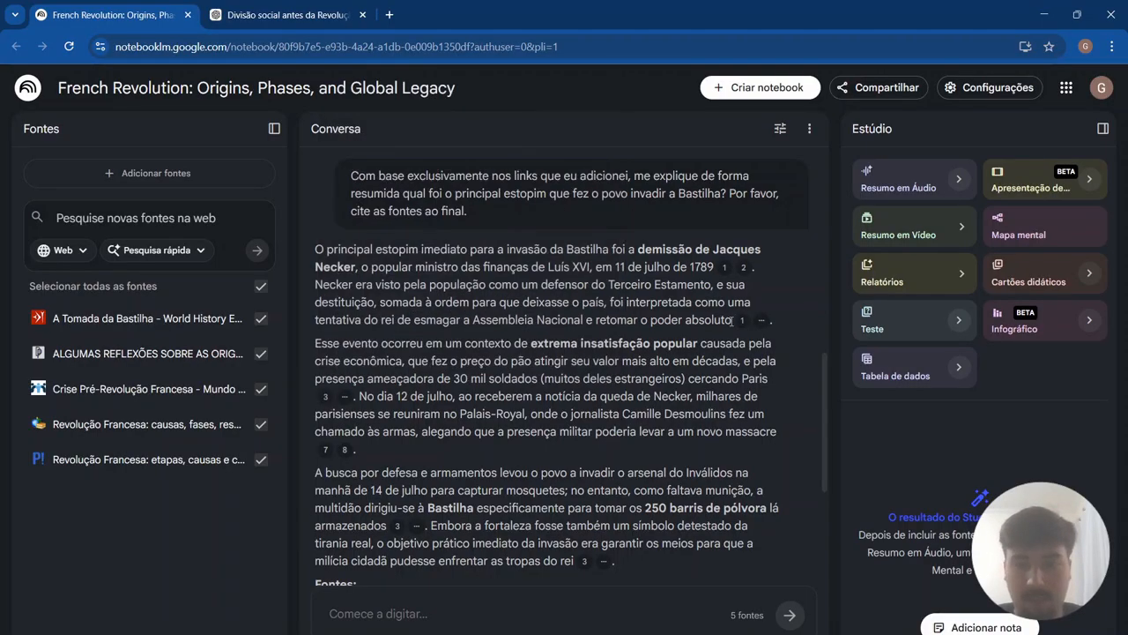
{"action": "mouse_move", "coordinate": [738, 330]}
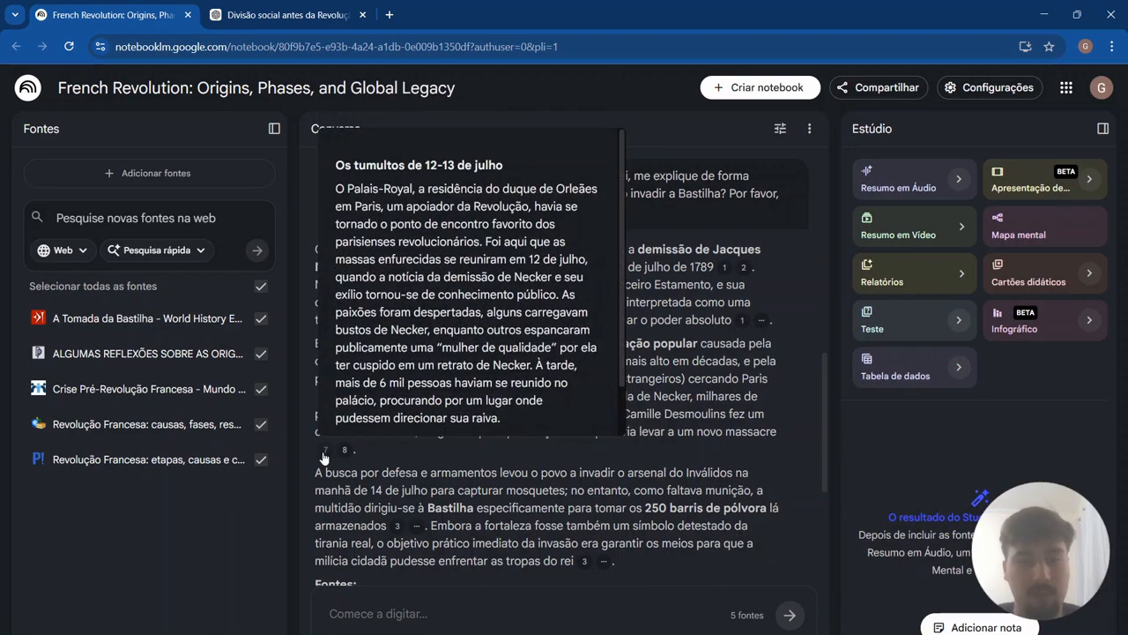
{"action": "mouse_move", "coordinate": [344, 454]}
{"action": "scroll", "coordinate": [554, 456], "scroll_direction": "down", "scroll_amount": 3}
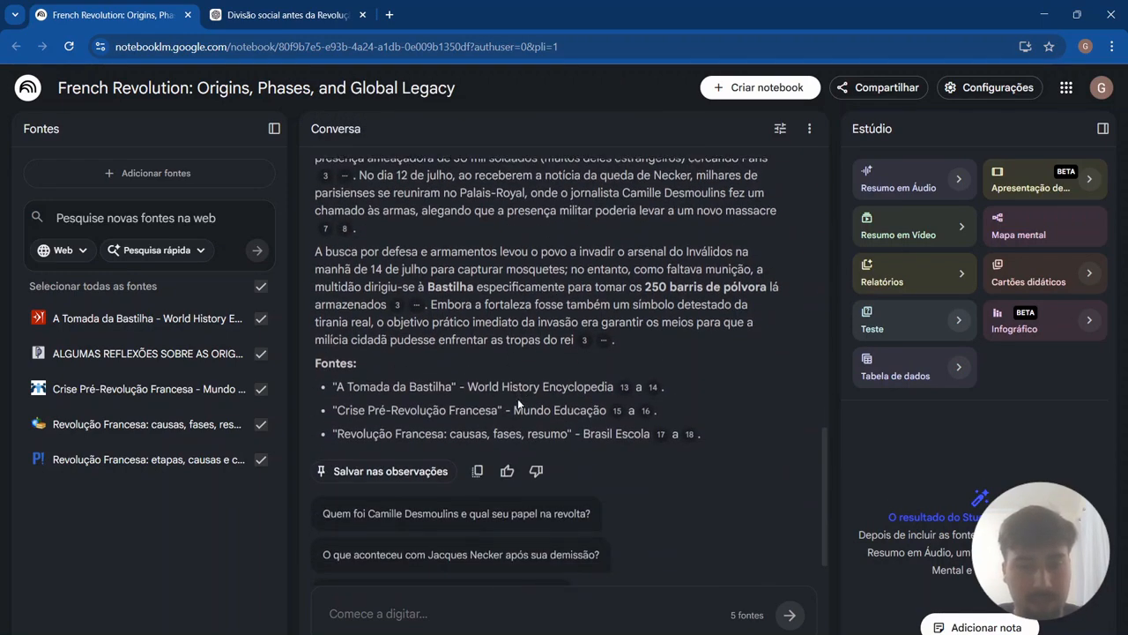
{"action": "scroll", "coordinate": [529, 388], "scroll_direction": "up", "scroll_amount": 2}
{"action": "scroll", "coordinate": [535, 380], "scroll_direction": "up", "scroll_amount": 3}
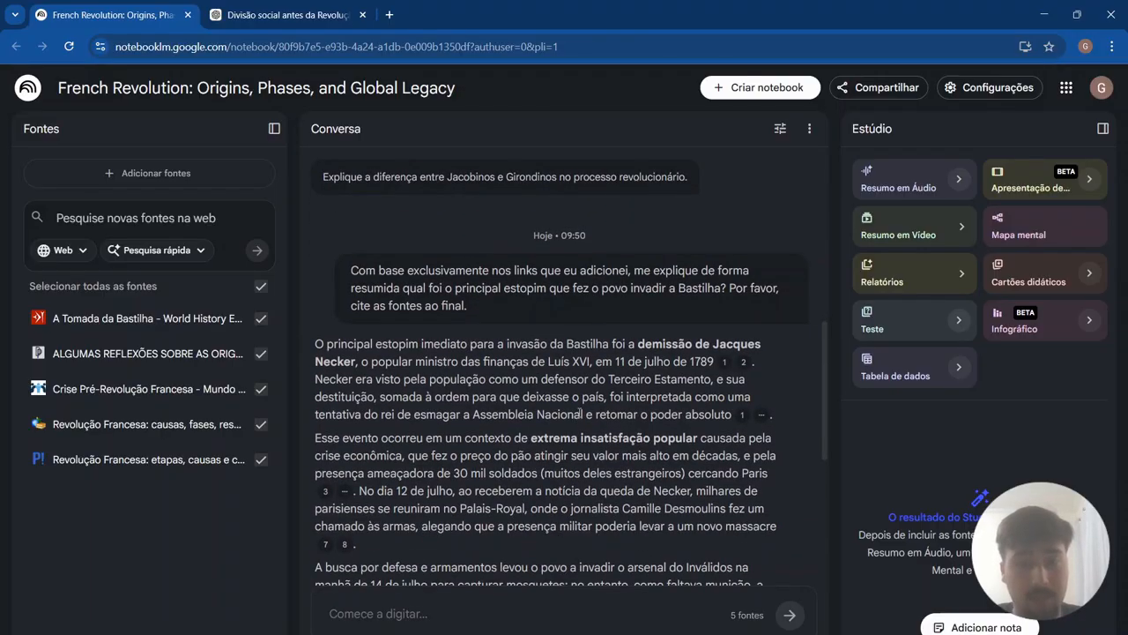
{"action": "scroll", "coordinate": [581, 410], "scroll_direction": "down", "scroll_amount": 4}
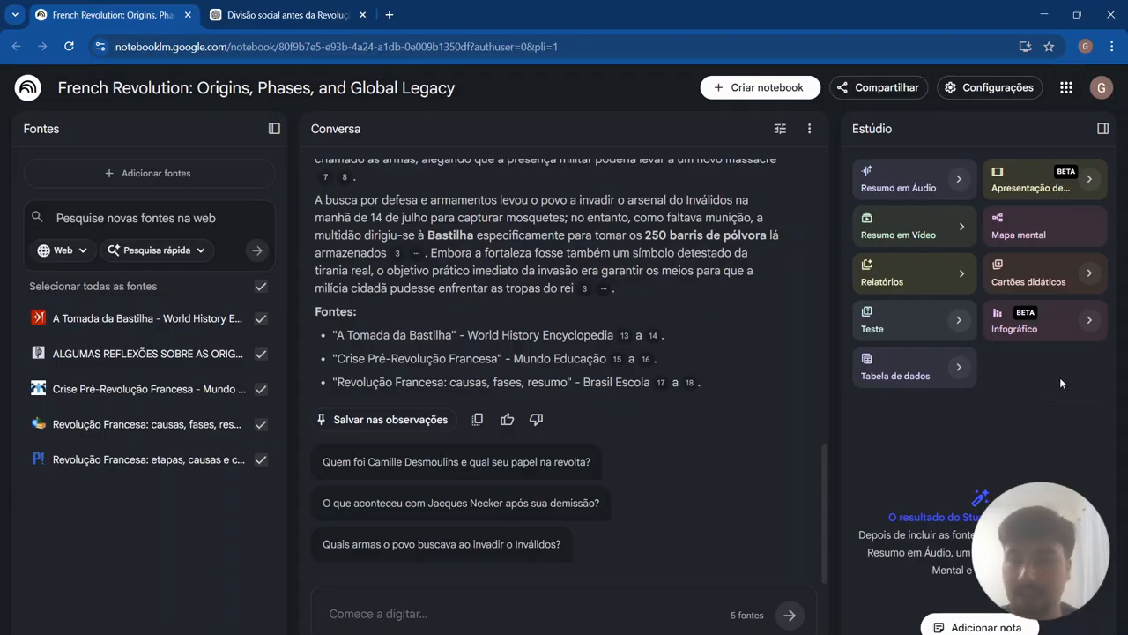
Generate standard-count, medium-difficulty flashcards on the sources' key French Revolution concepts, characters or dates, with question or concept in front and direct answer or definition behind.
{"action": "left_click", "coordinate": [1089, 272]}
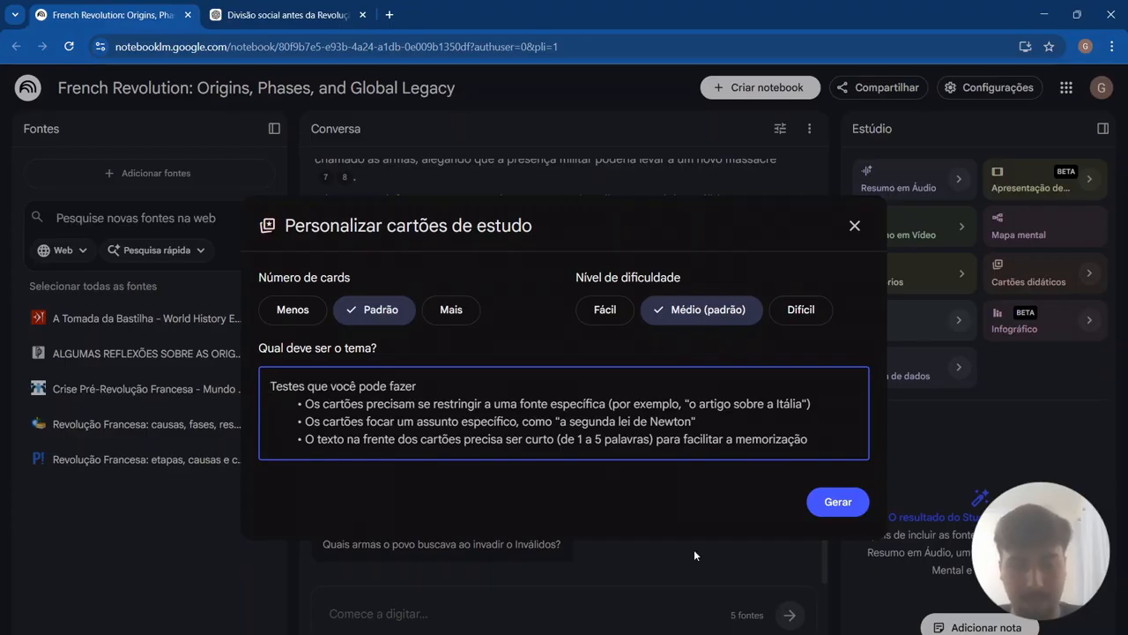
{"action": "key", "text": "alt+Tab"}
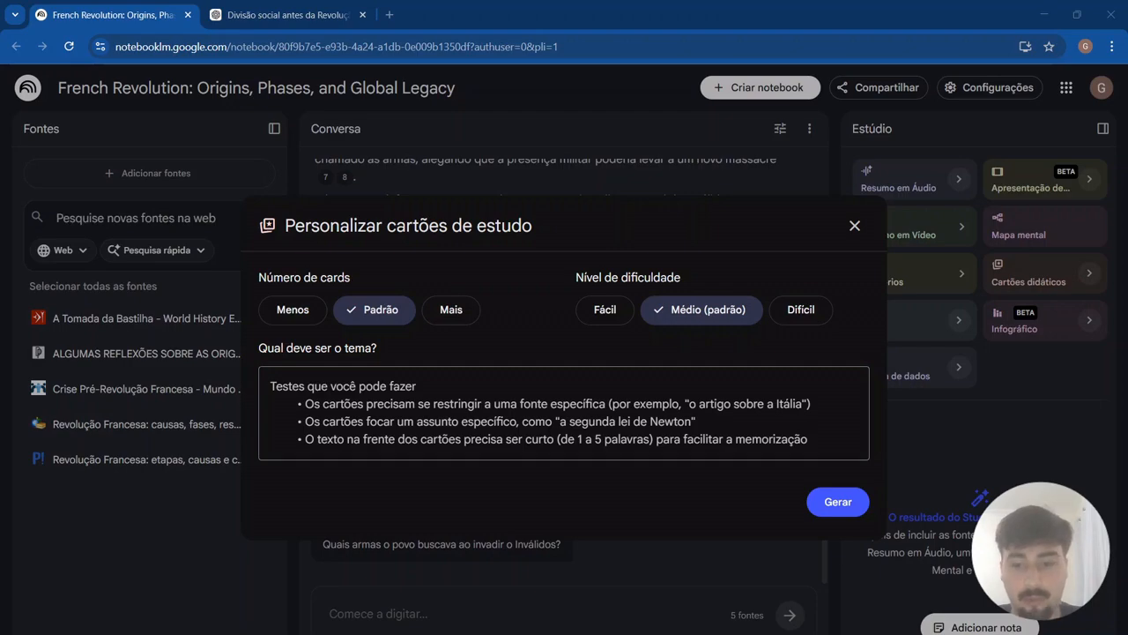
{"action": "key", "text": "alt+Tab"}
{"action": "type", "text": "Crie cartões didáticos (flashcards) com os conceitos, personagens ou datas mais importantes da Revolução Francesa citados nestes documentos. Siga rigorosamente este formato para cada um: Frente do Cartão: [A pergunta ou o conceito] Verso do Cartão: [A resposta ou a definição direta]."}
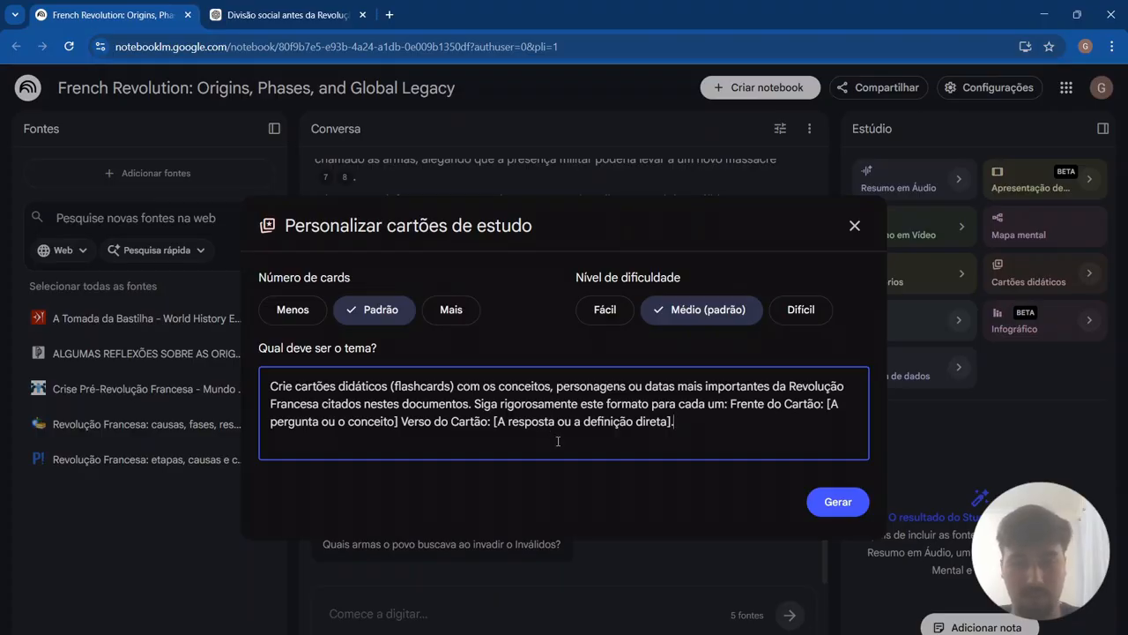
{"action": "left_click", "coordinate": [836, 501]}
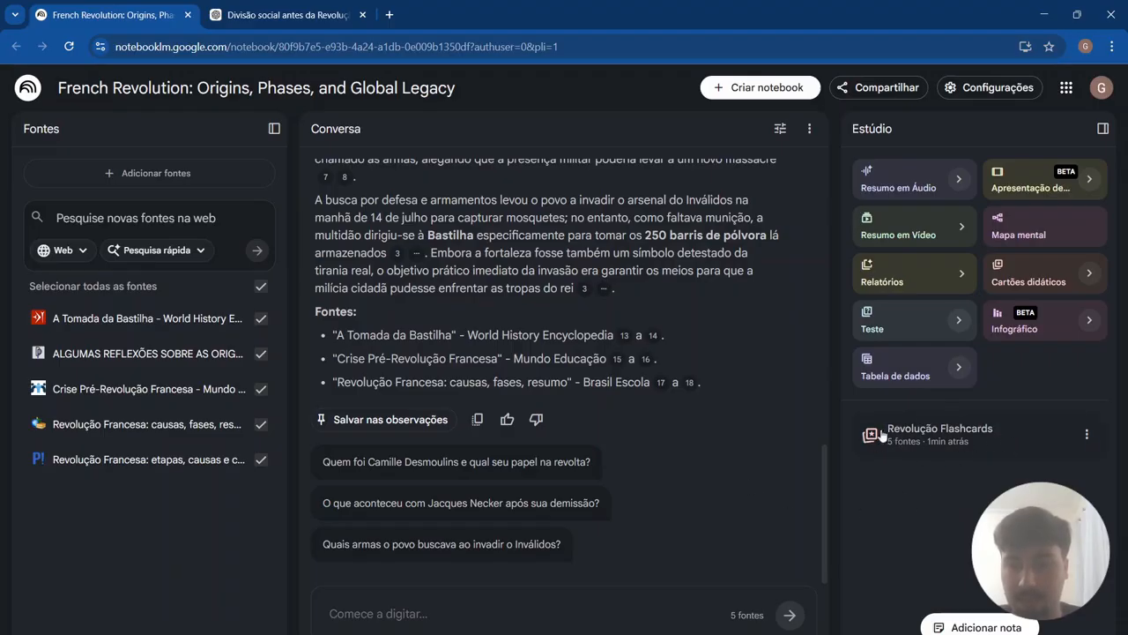
Open the Revolução Flashcards set, reveal the first card's answer and mark it as correct.
{"action": "left_click", "coordinate": [931, 438]}
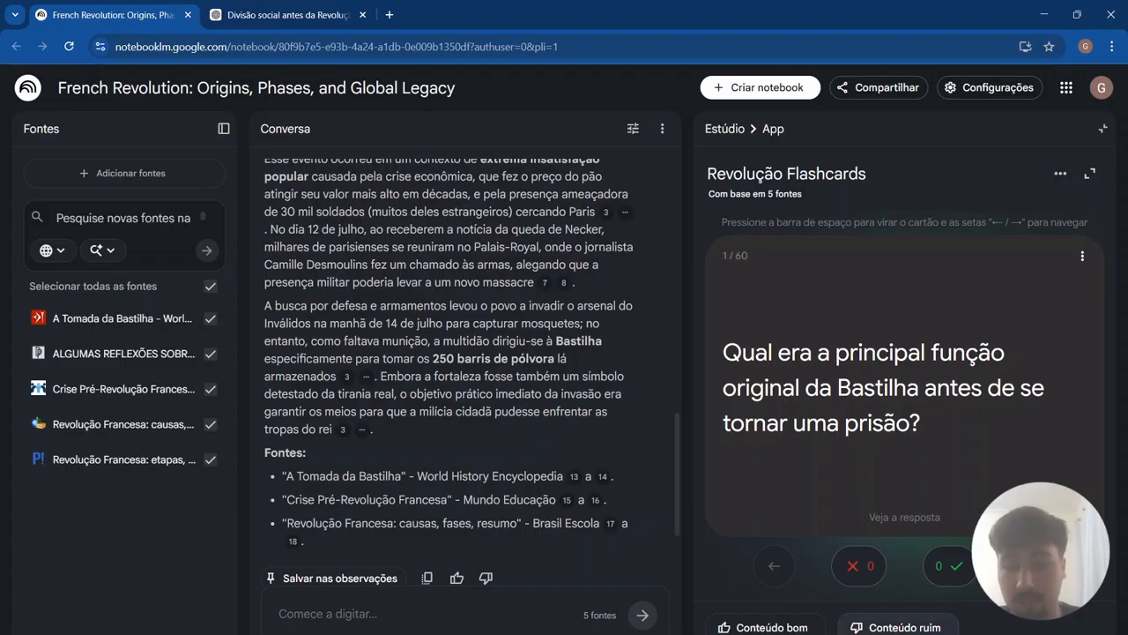
{"action": "left_click", "coordinate": [1034, 566]}
{"action": "left_click", "coordinate": [782, 573]}
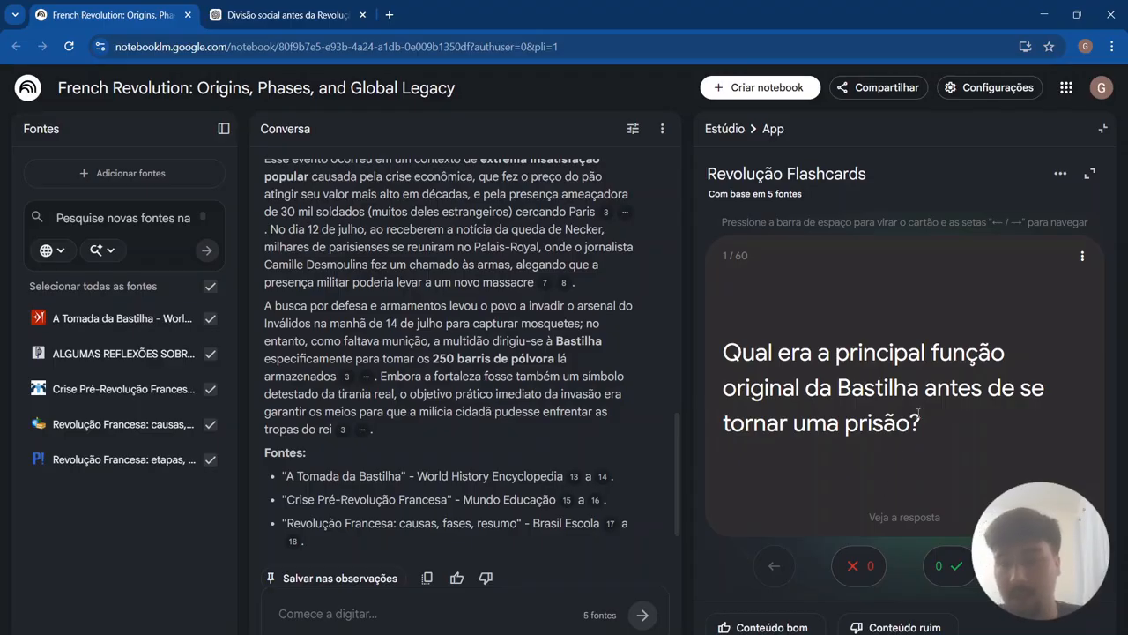
{"action": "left_click", "coordinate": [910, 515]}
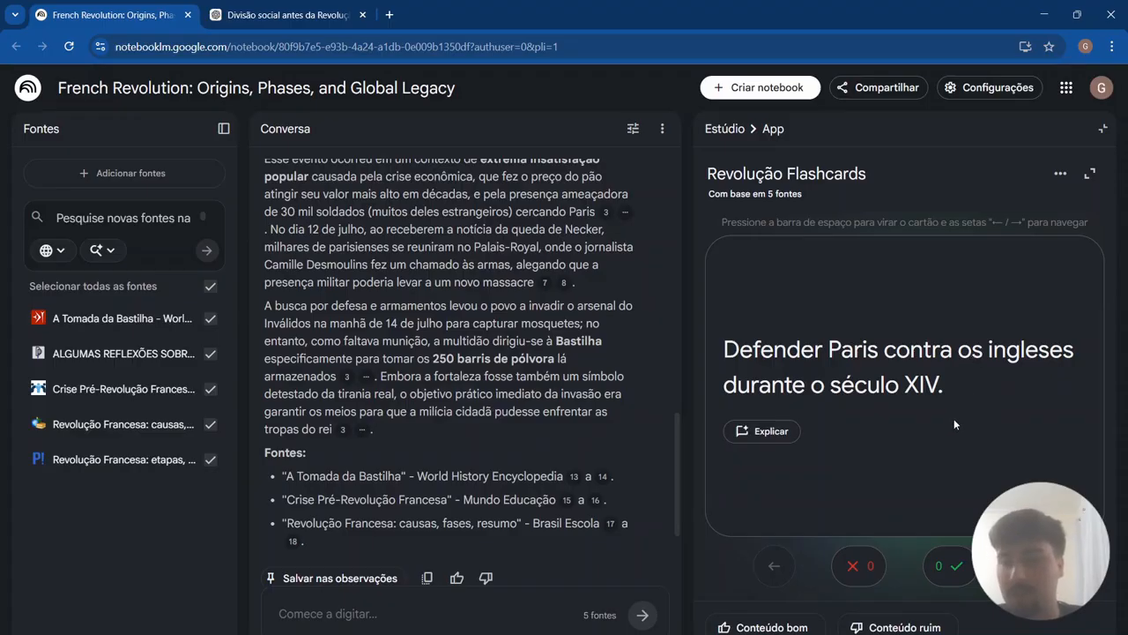
{"action": "left_click", "coordinate": [960, 567]}
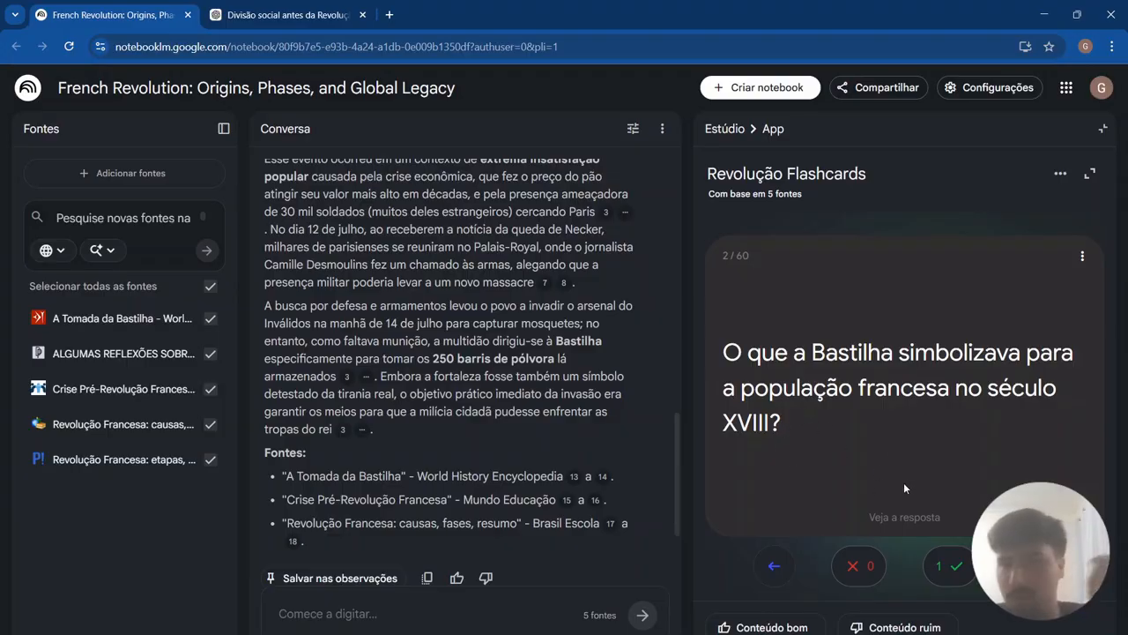
Reveal the answer to the second card on what the Bastille symbolised, and request and read its detailed explanation.
{"action": "left_click", "coordinate": [912, 533]}
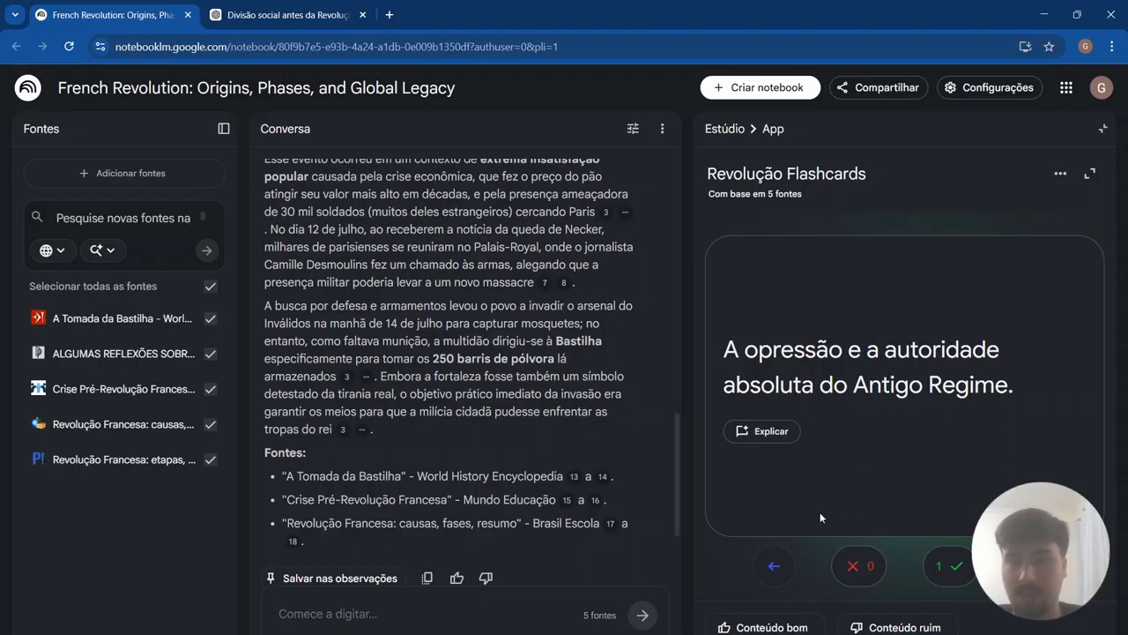
{"action": "left_click", "coordinate": [769, 433]}
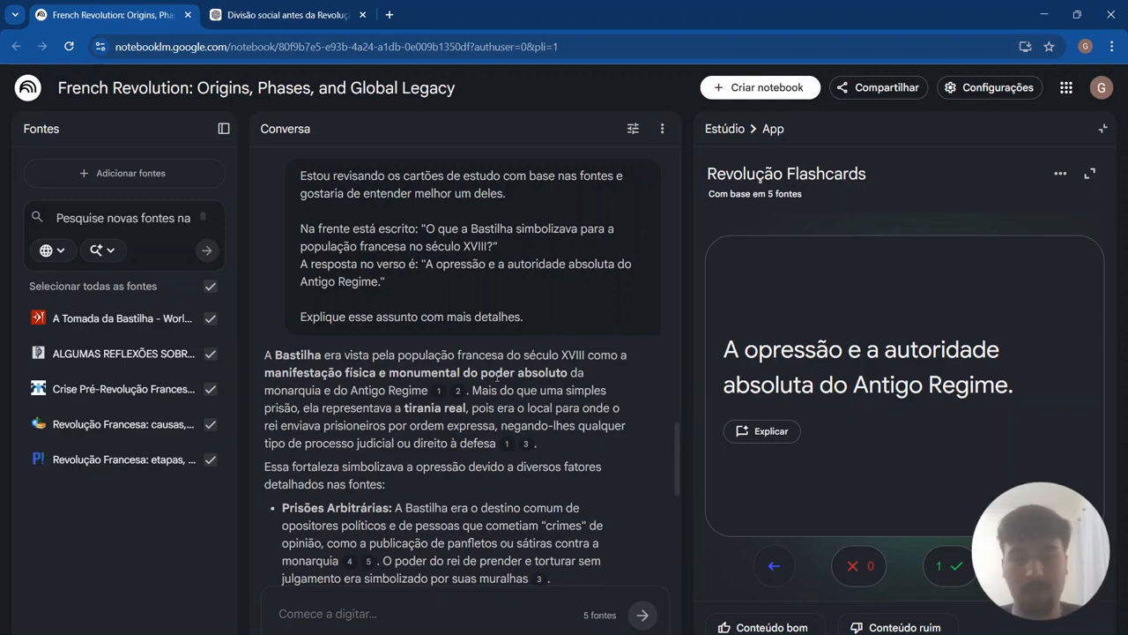
{"action": "scroll", "coordinate": [380, 335], "scroll_direction": "down", "scroll_amount": 1}
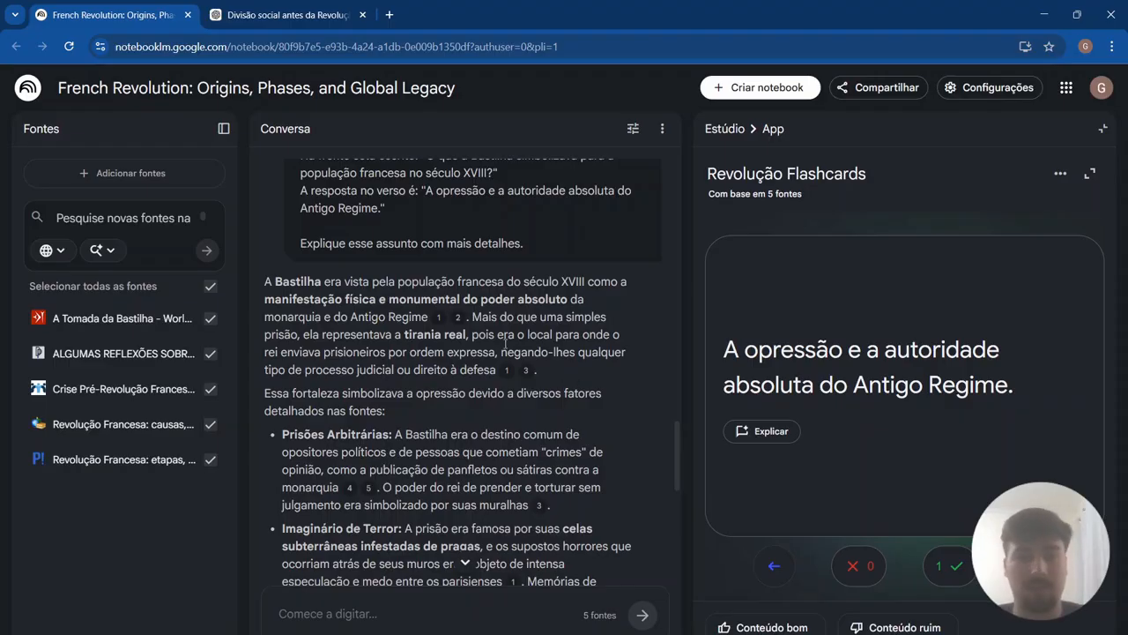
{"action": "mouse_move", "coordinate": [460, 319]}
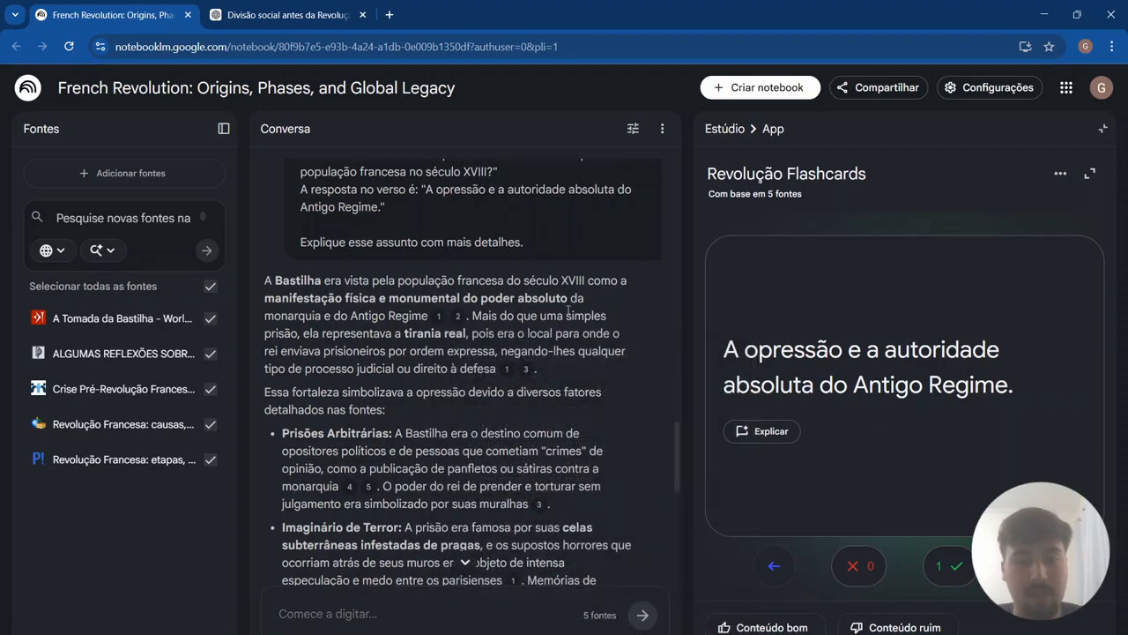
{"action": "scroll", "coordinate": [447, 254], "scroll_direction": "down", "scroll_amount": 1}
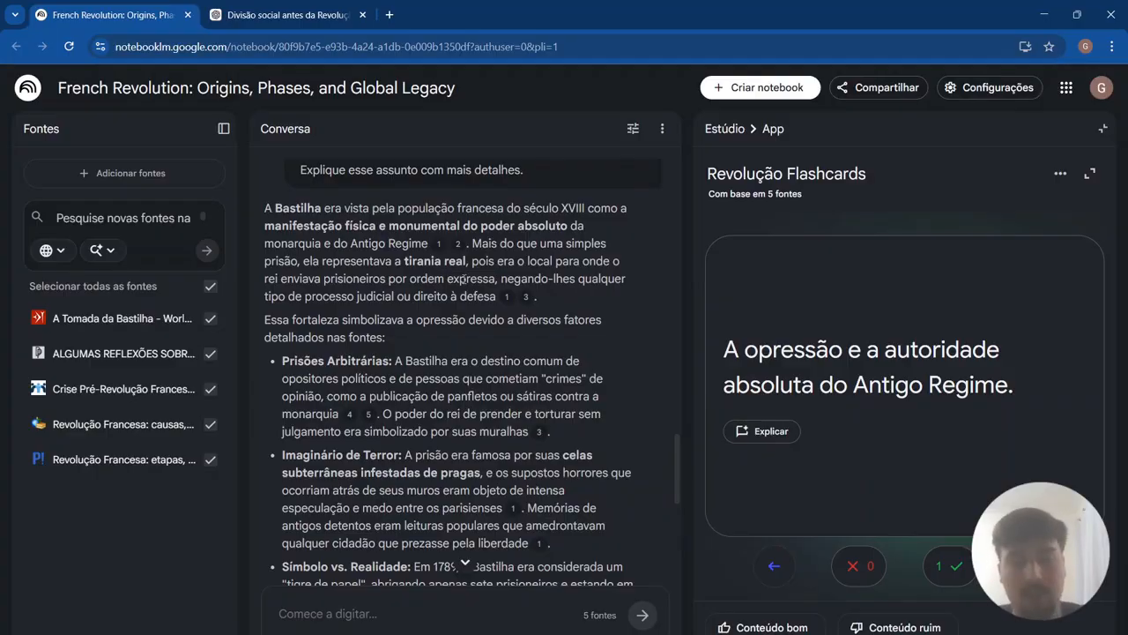
{"action": "scroll", "coordinate": [464, 279], "scroll_direction": "down", "scroll_amount": 1}
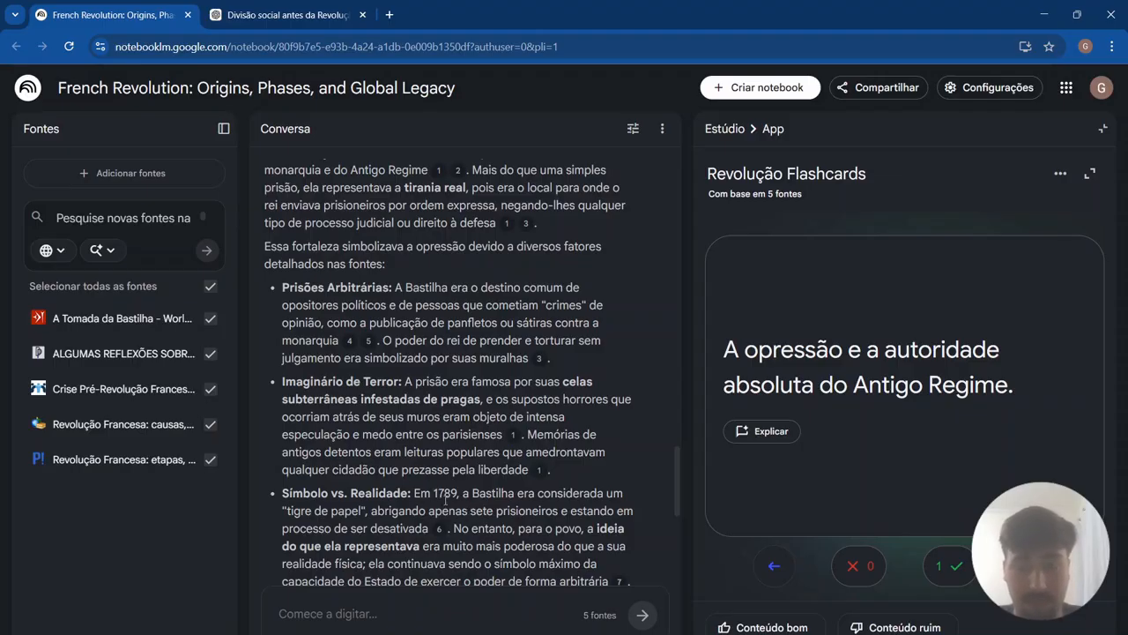
{"action": "scroll", "coordinate": [533, 452], "scroll_direction": "down", "scroll_amount": 1}
{"action": "scroll", "coordinate": [533, 452], "scroll_direction": "down", "scroll_amount": 2}
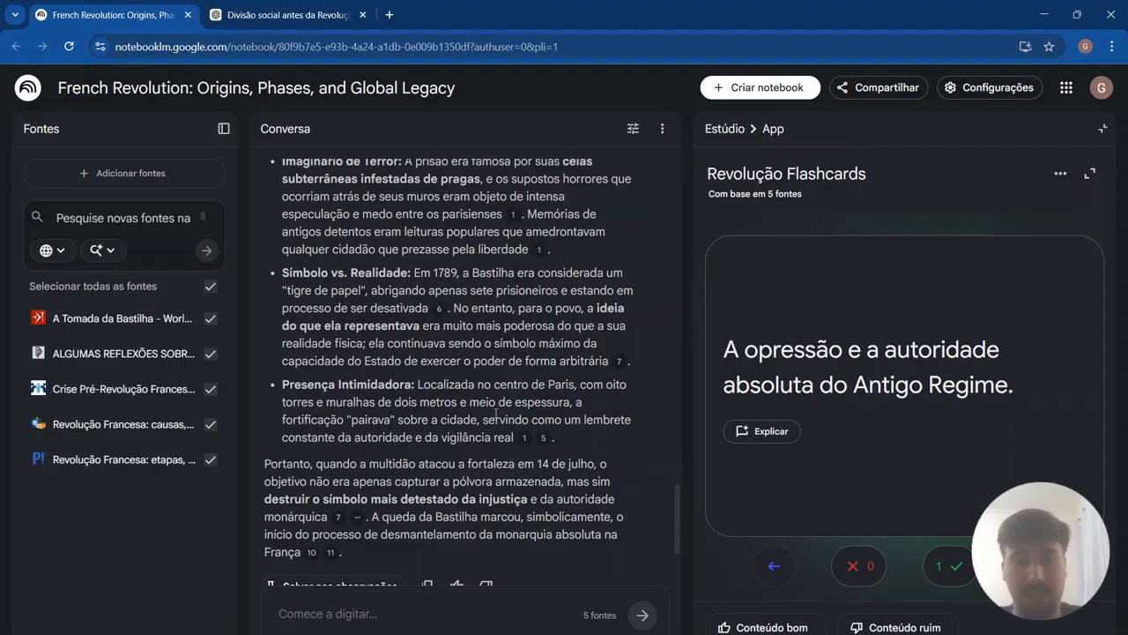
Preview the flashcards in the expanded view and return to the normal layout.
{"action": "left_click", "coordinate": [1090, 173]}
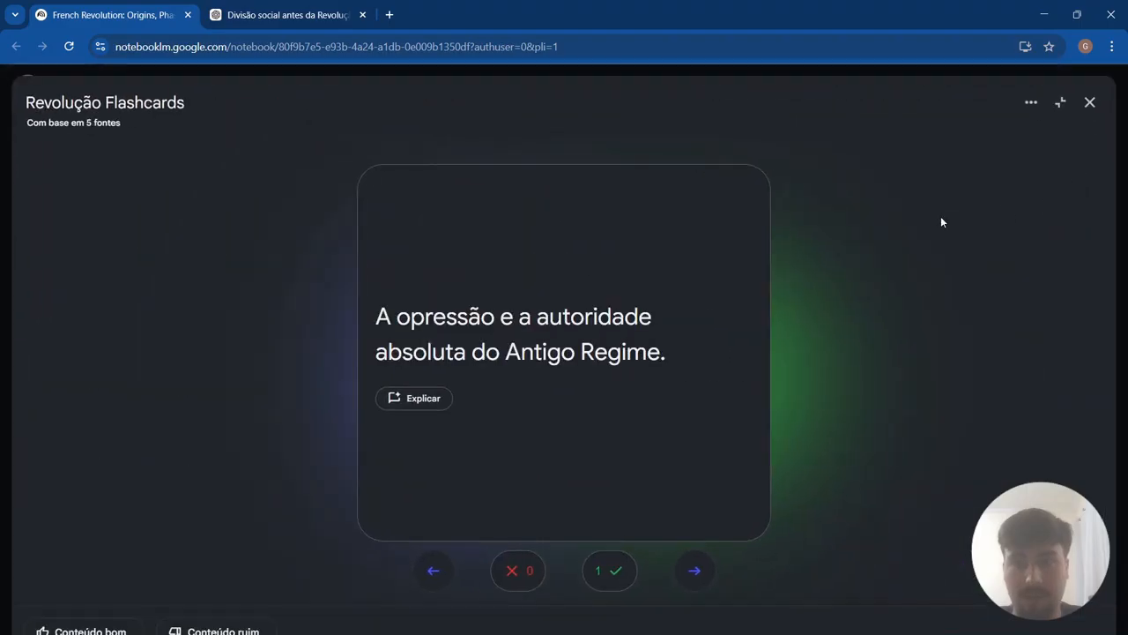
{"action": "left_click", "coordinate": [1060, 102]}
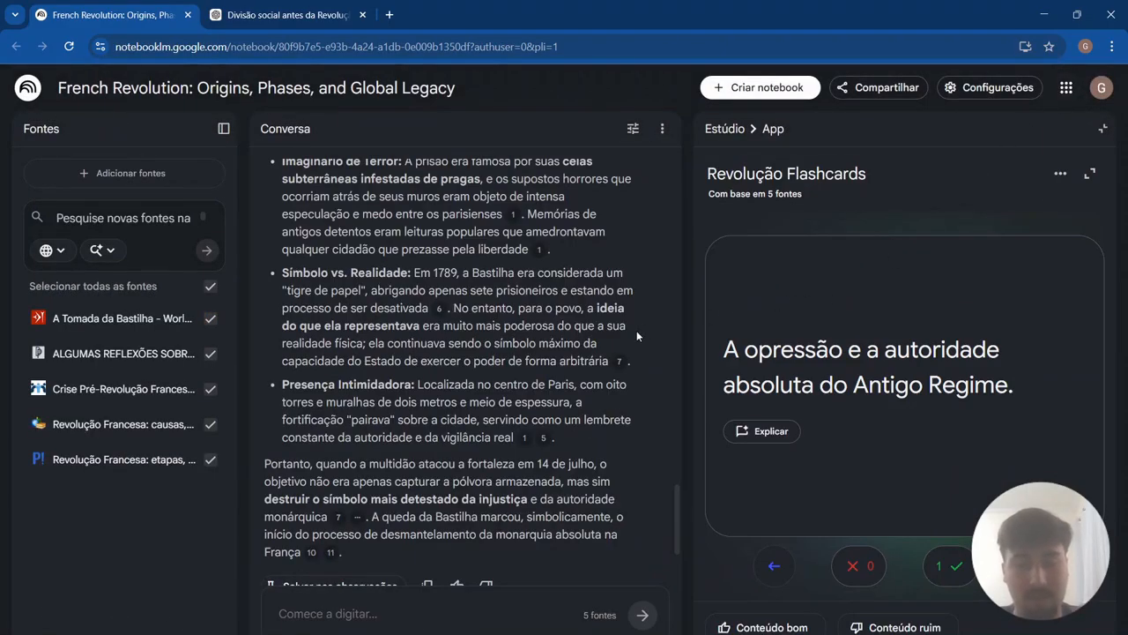